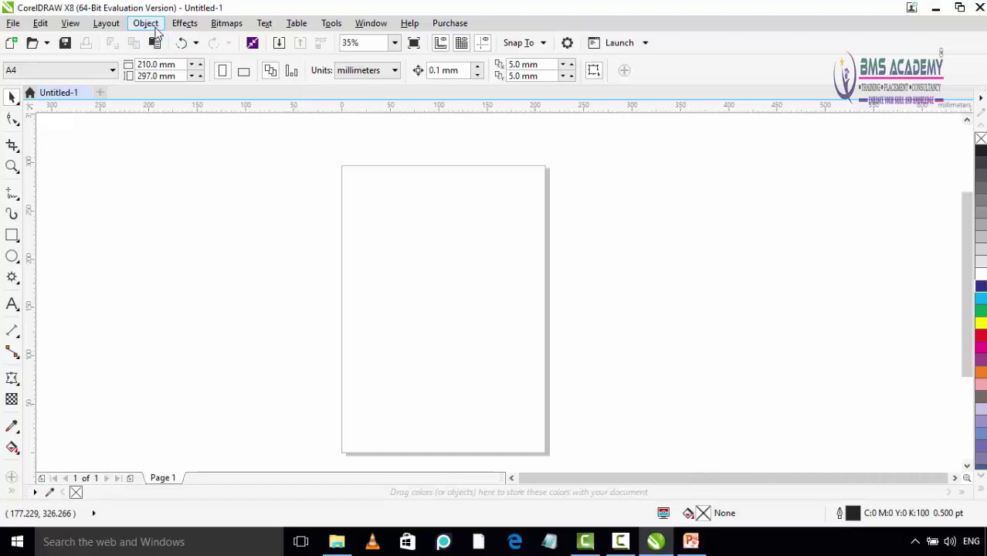
Open the Object menu on the blank Untitled-1 A4 page
{"action": "left_click", "coordinate": [146, 23]}
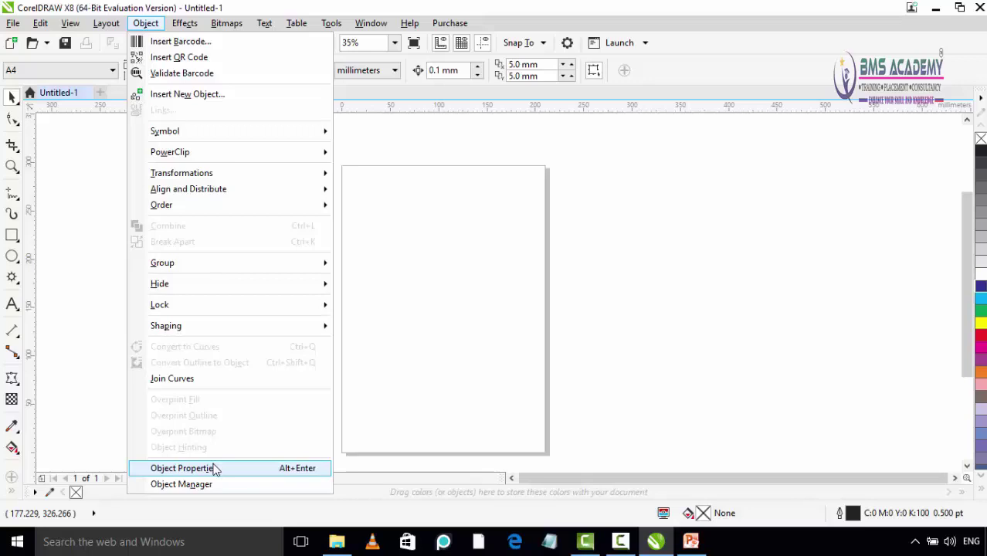
Show Object Properties and draw a rectangle of about 153 × 95 mm near the page top
{"action": "left_click", "coordinate": [265, 468]}
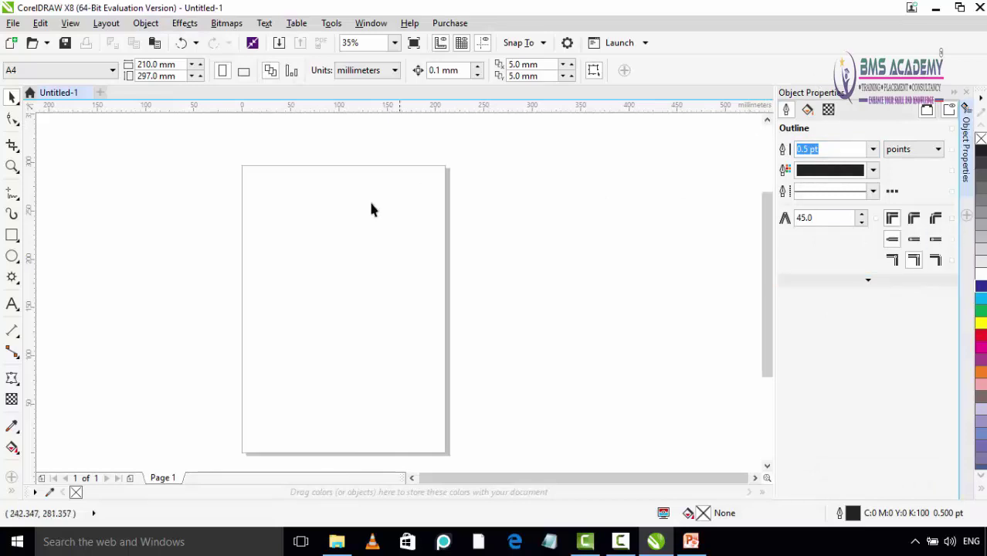
{"action": "left_click", "coordinate": [11, 236]}
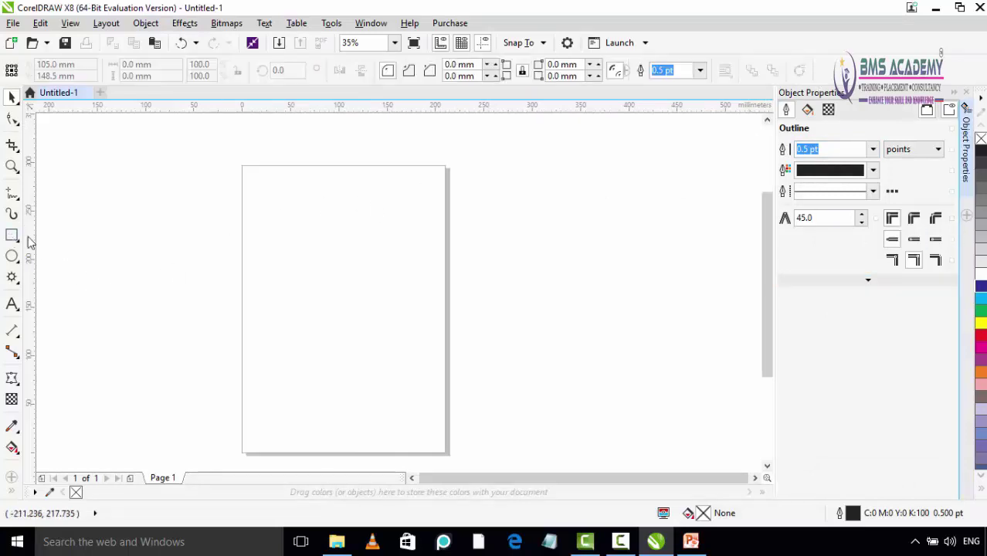
{"action": "left_click_drag", "start_coordinate": [268, 196], "coordinate": [415, 287]}
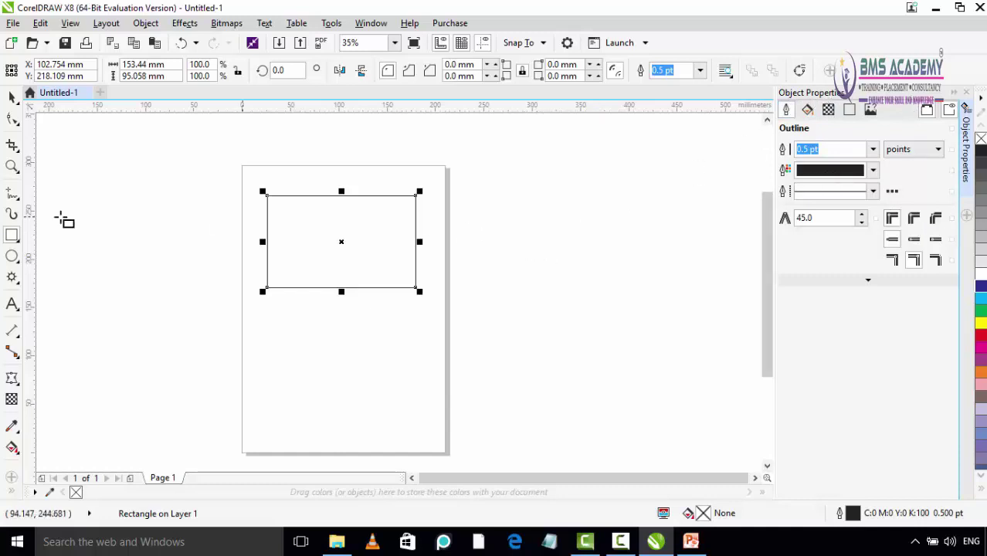
Draw a circle of about 68 × 70 mm below the rectangle
{"action": "left_click", "coordinate": [11, 258]}
{"action": "left_click_drag", "start_coordinate": [305, 325], "coordinate": [379, 402]}
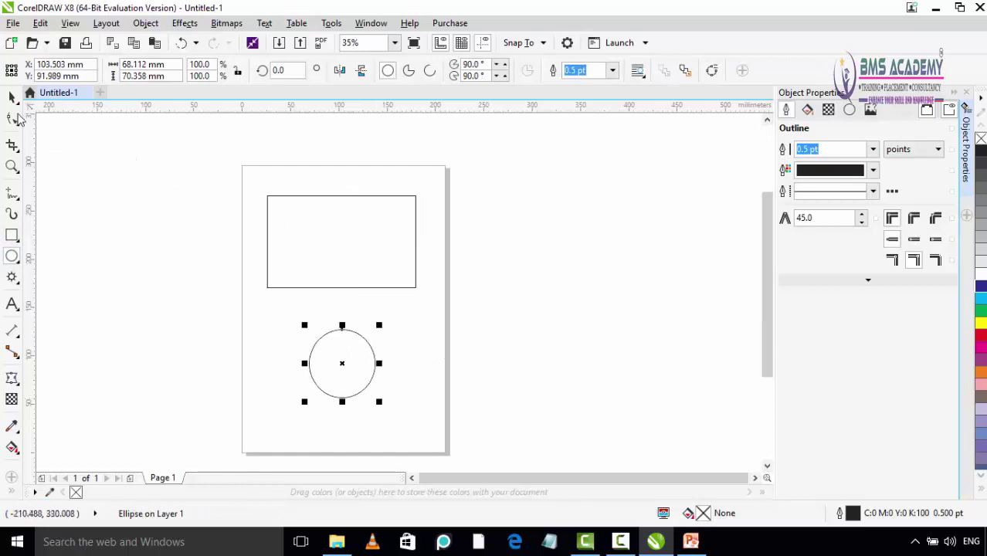
{"action": "left_click", "coordinate": [12, 97]}
Switch the selection between rectangle and circle, ending with the rectangle selected
{"action": "left_click", "coordinate": [274, 251]}
{"action": "left_click", "coordinate": [328, 354]}
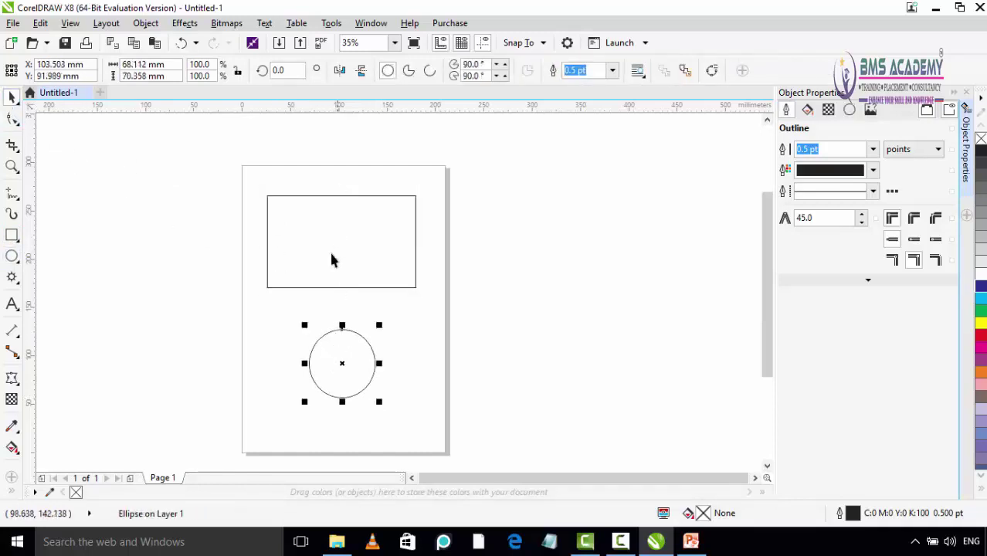
{"action": "left_click", "coordinate": [329, 250]}
{"action": "left_click", "coordinate": [345, 353]}
{"action": "left_click", "coordinate": [365, 287]}
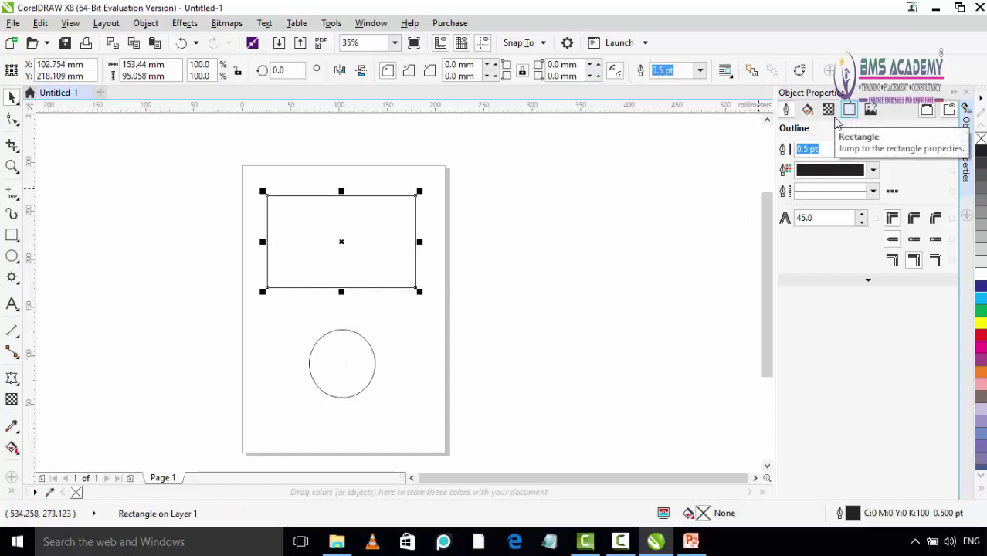
{"action": "left_click", "coordinate": [372, 366]}
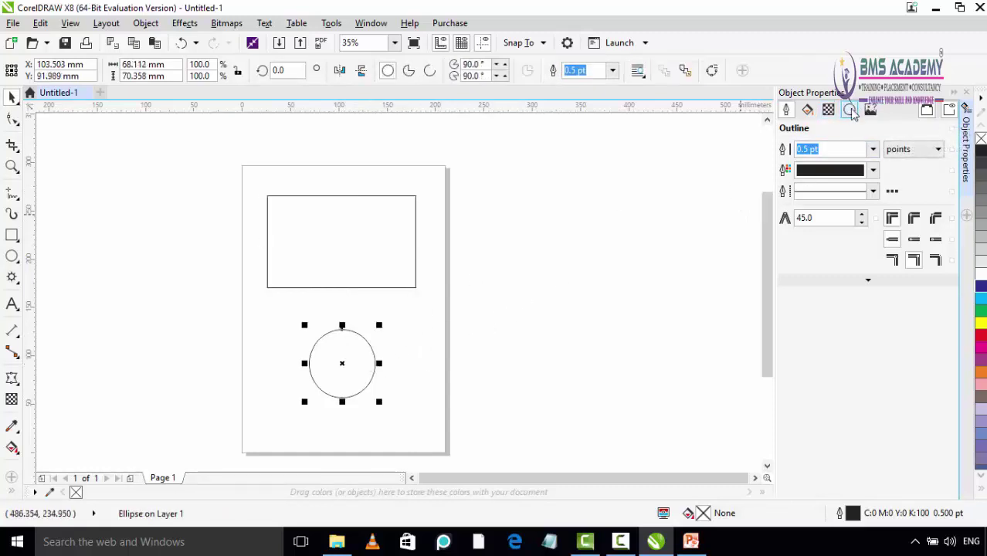
{"action": "left_click", "coordinate": [401, 255]}
{"action": "left_click", "coordinate": [416, 263]}
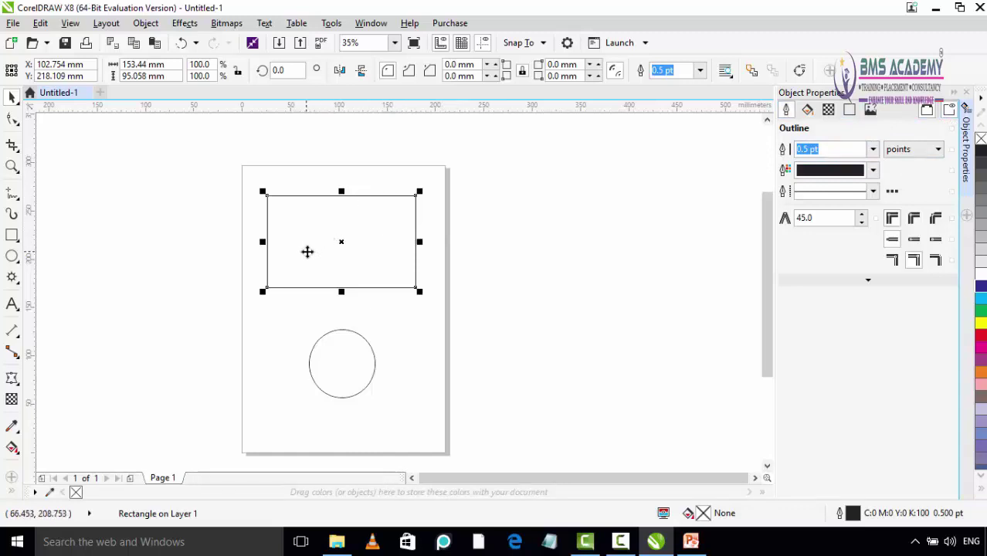
Give the rectangle an 8.0 pt dotted C7 M100 Y45 K0 magenta outline with round corners
{"action": "left_click", "coordinate": [872, 151]}
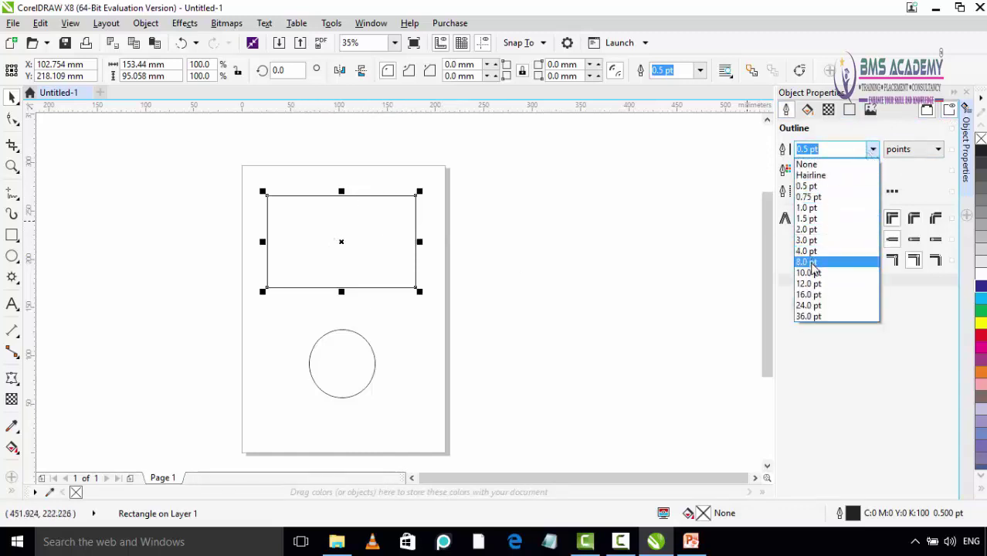
{"action": "left_click", "coordinate": [808, 262]}
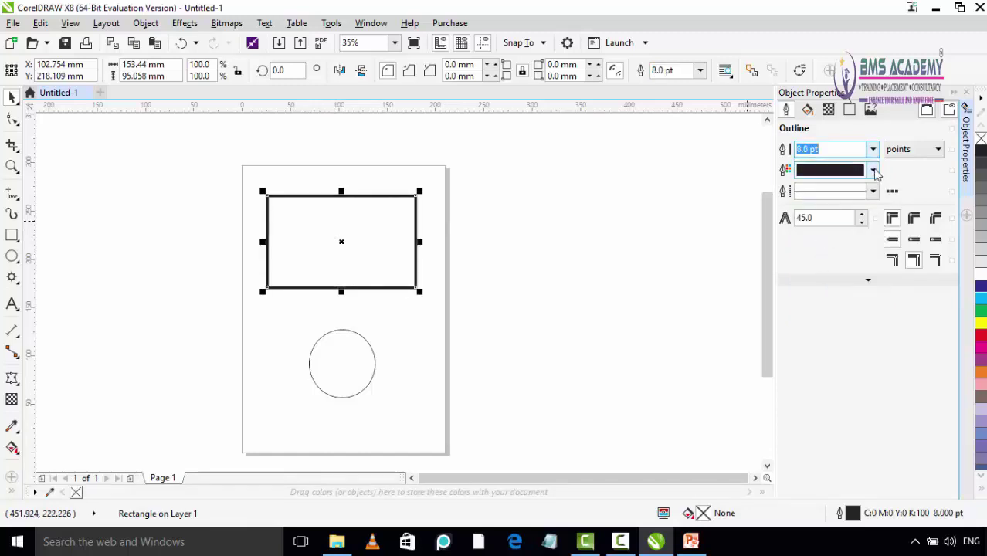
{"action": "left_click", "coordinate": [874, 172]}
{"action": "left_click", "coordinate": [887, 257]}
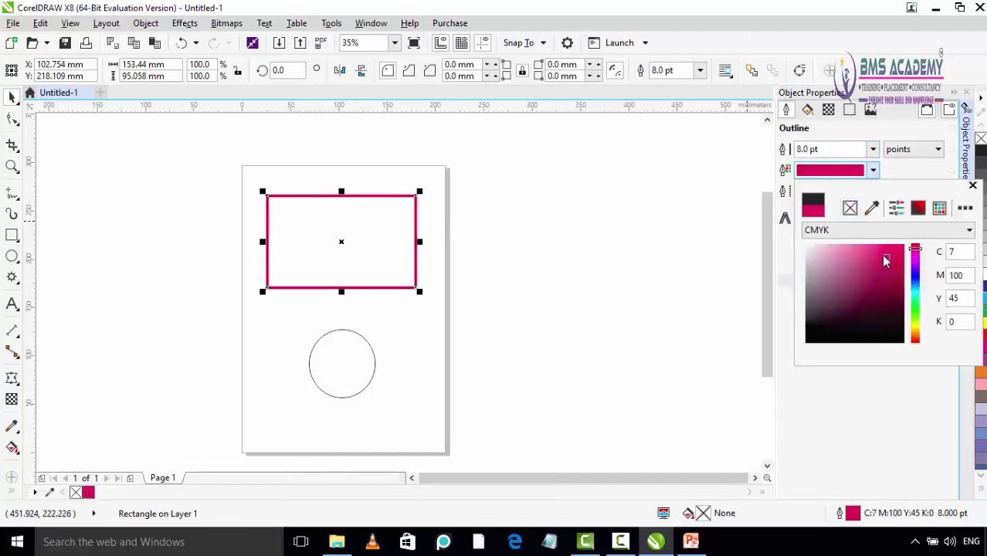
{"action": "left_click", "coordinate": [873, 191]}
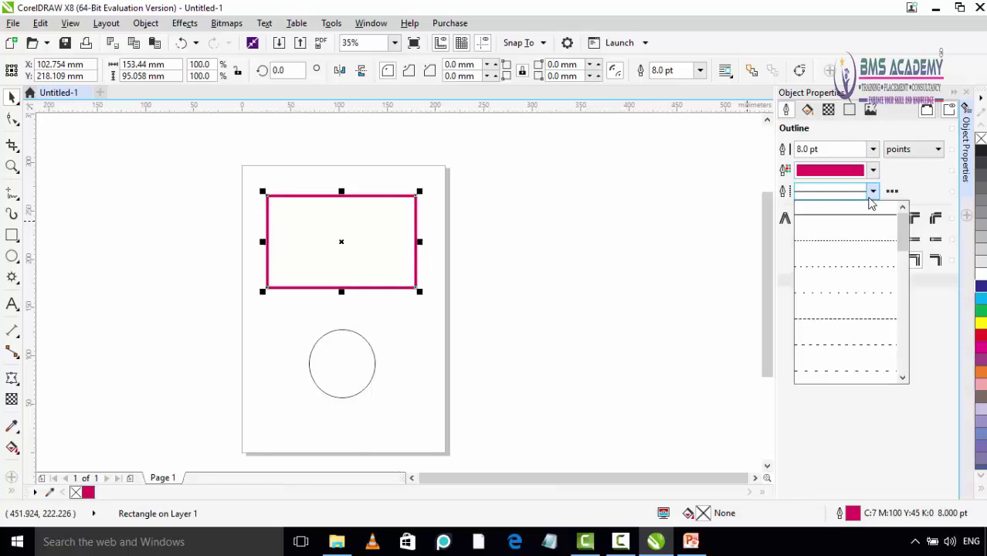
{"action": "left_click", "coordinate": [849, 246]}
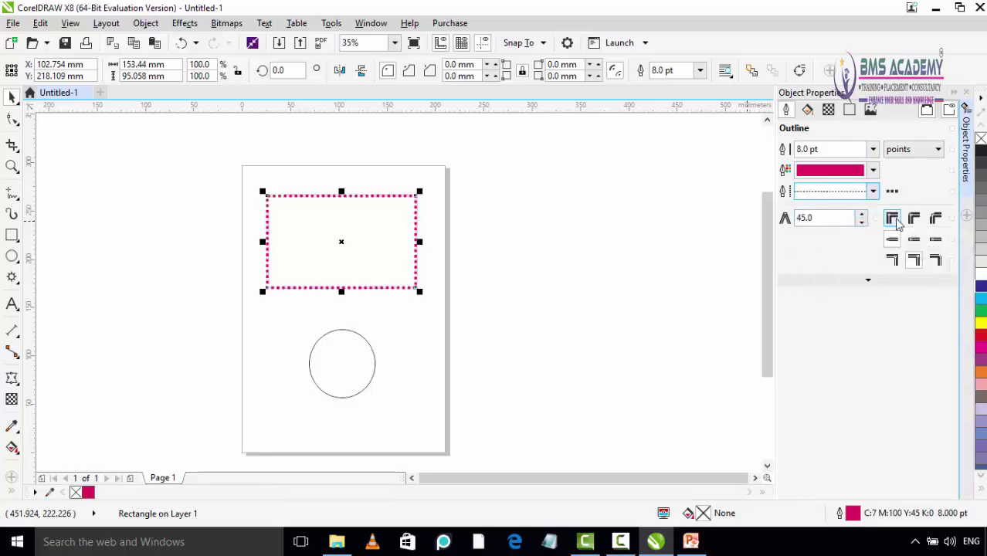
{"action": "left_click", "coordinate": [936, 221]}
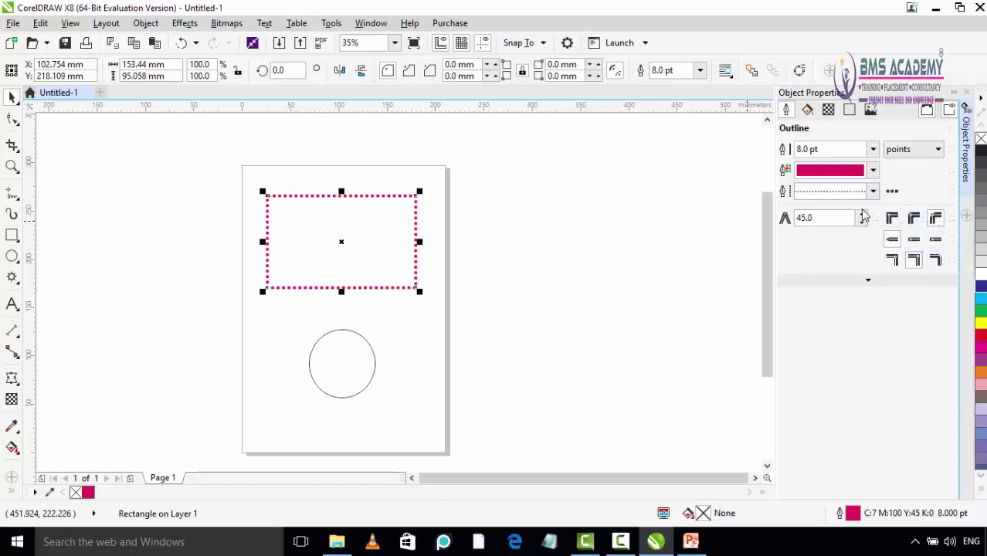
{"action": "left_click", "coordinate": [811, 112]}
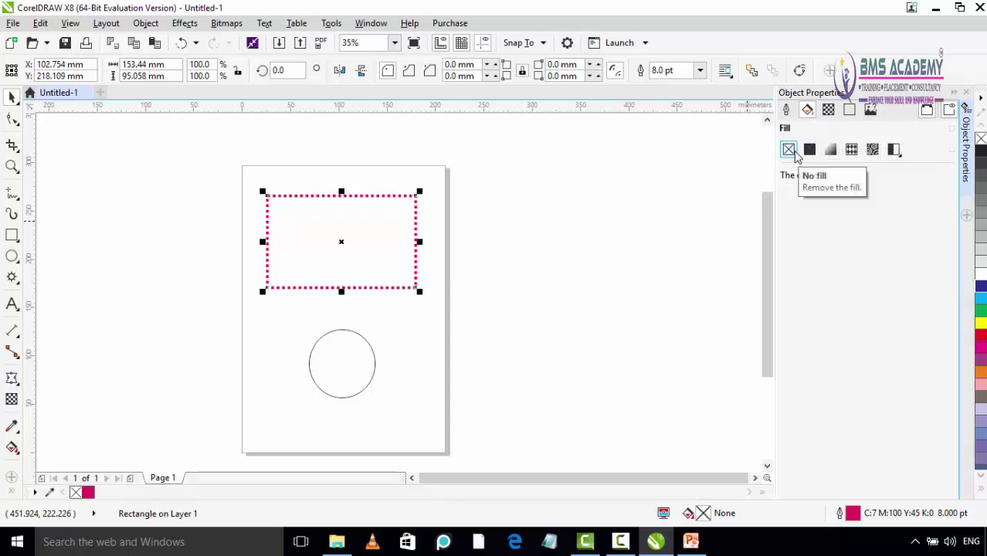
Try crimson uniform and fountain fills on the rectangle, then apply the Retro Circles vector pattern
{"action": "left_click", "coordinate": [809, 152]}
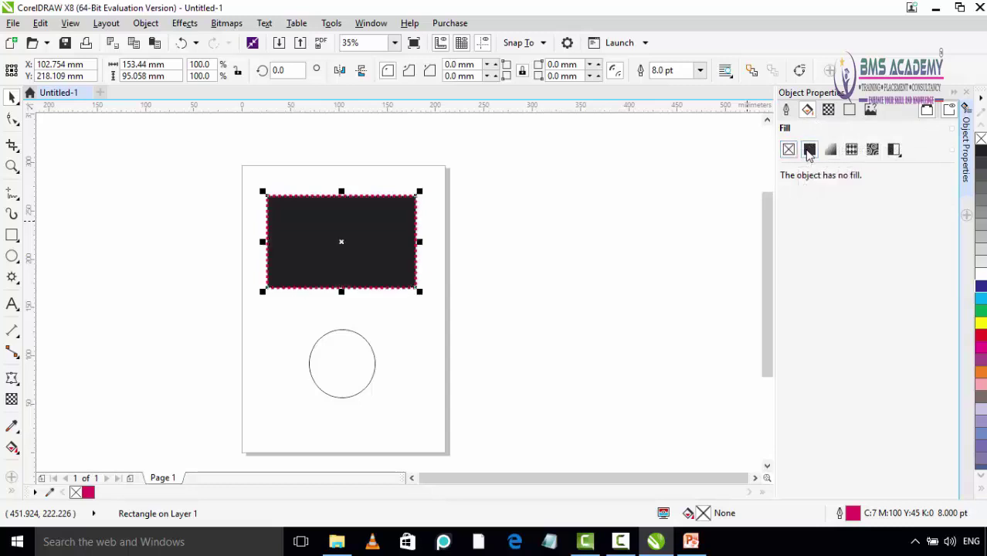
{"action": "left_click_drag", "start_coordinate": [859, 239], "coordinate": [862, 237]}
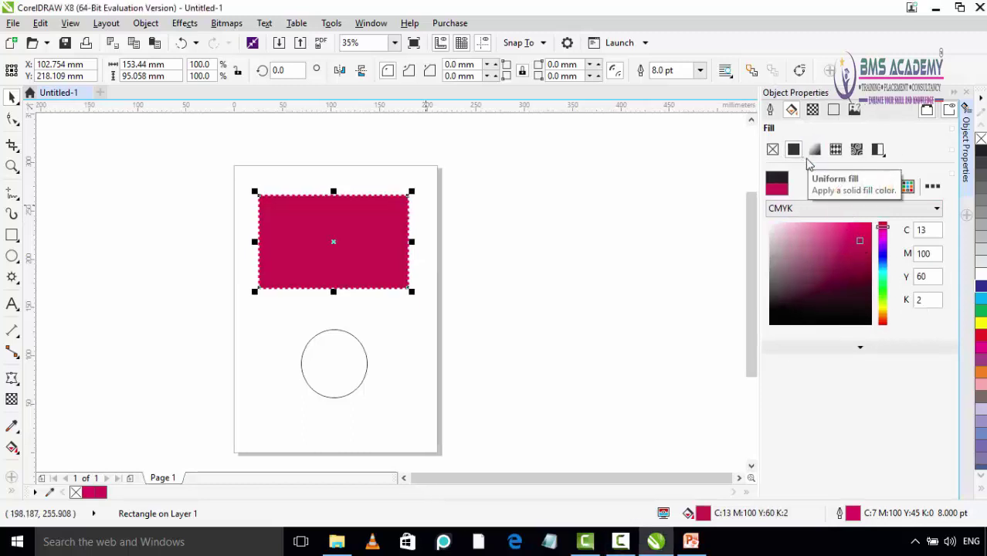
{"action": "left_click", "coordinate": [815, 149]}
{"action": "left_click", "coordinate": [837, 149]}
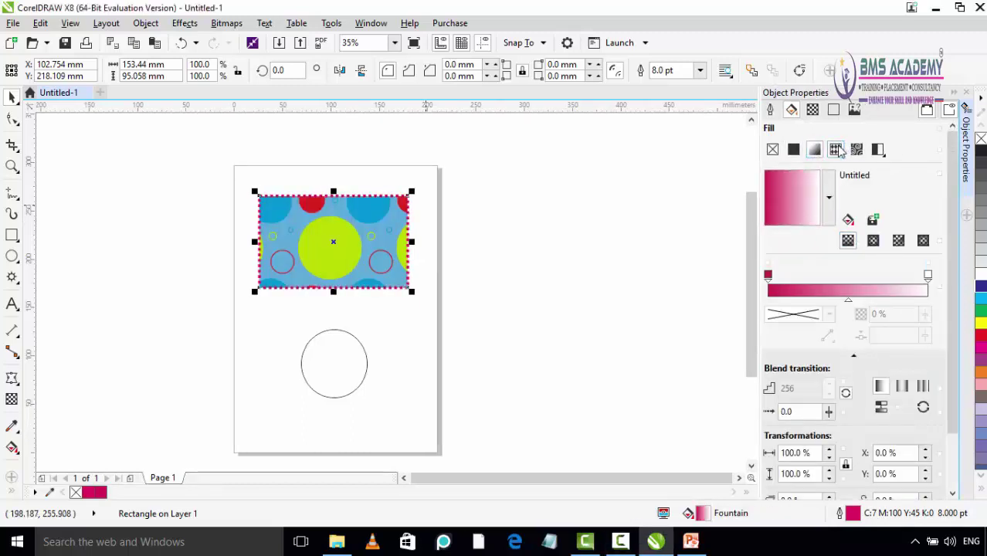
{"action": "left_click", "coordinate": [826, 198]}
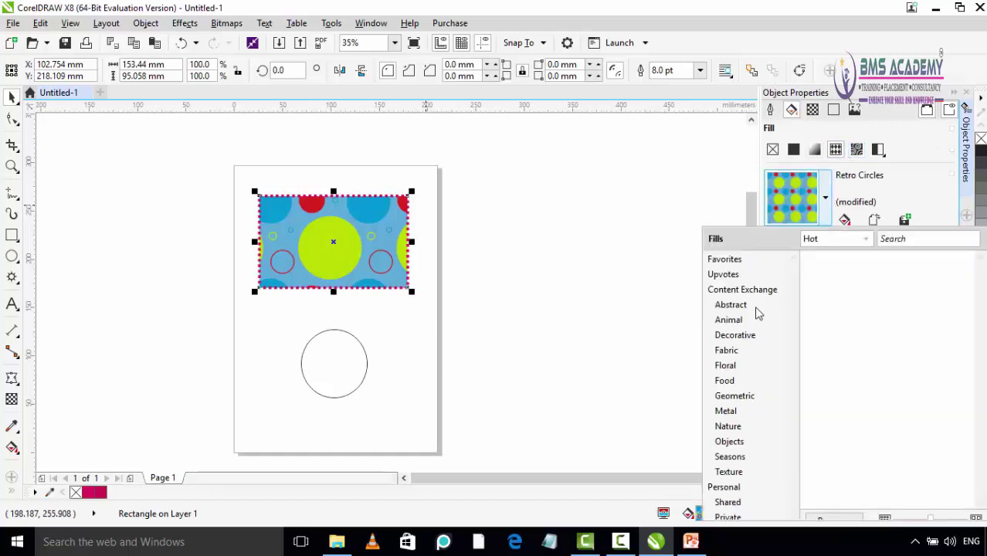
{"action": "left_click", "coordinate": [857, 150]}
Apply a two-colour dot pattern: crimson dots on a C37 M51 Y43 K5 mauve-grey background
{"action": "left_click", "coordinate": [857, 150]}
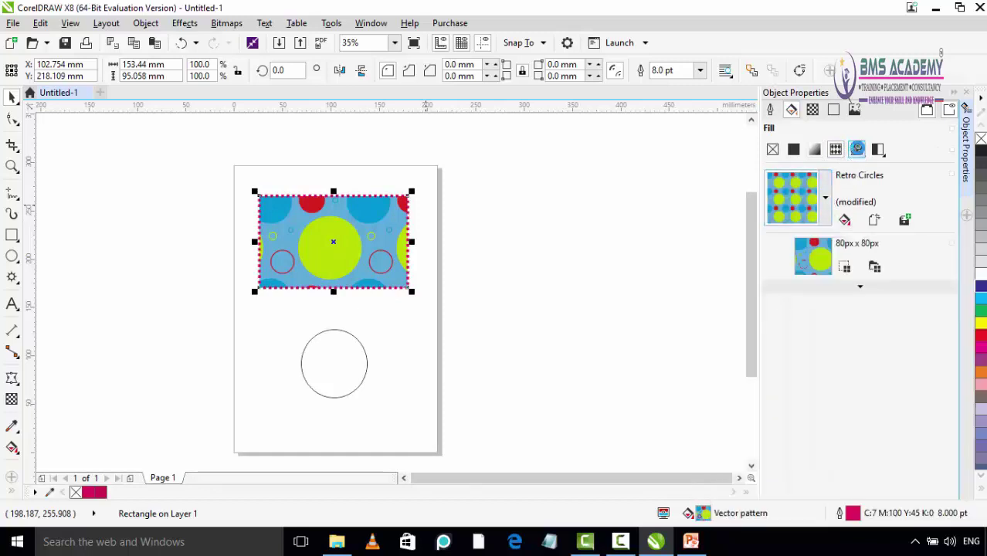
{"action": "left_click", "coordinate": [879, 152]}
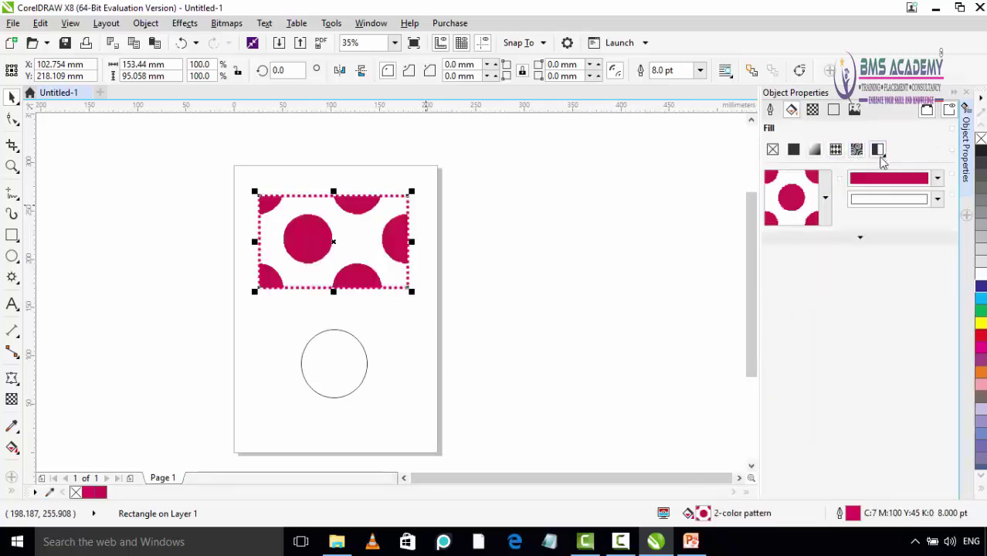
{"action": "left_click", "coordinate": [938, 179]}
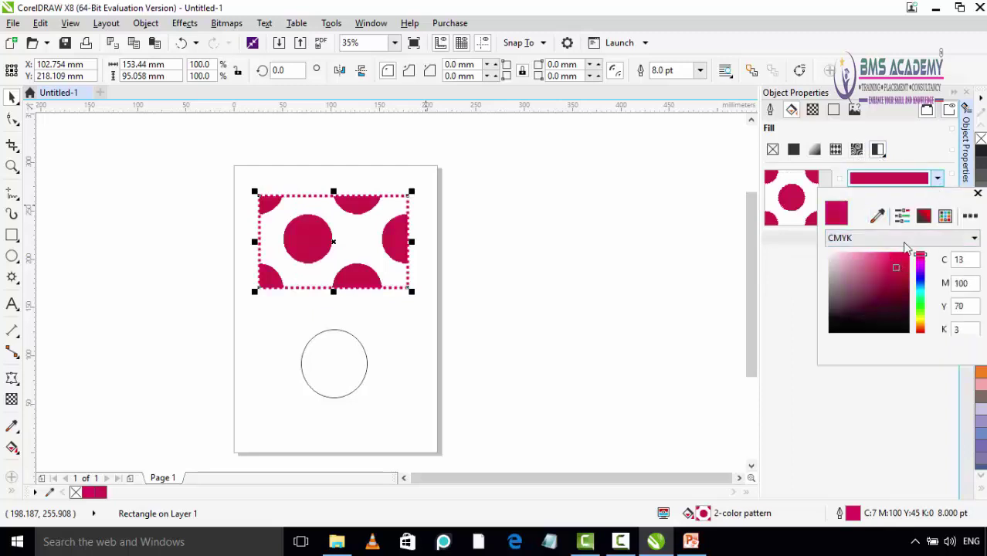
{"action": "left_click", "coordinate": [914, 149]}
{"action": "left_click", "coordinate": [937, 200]}
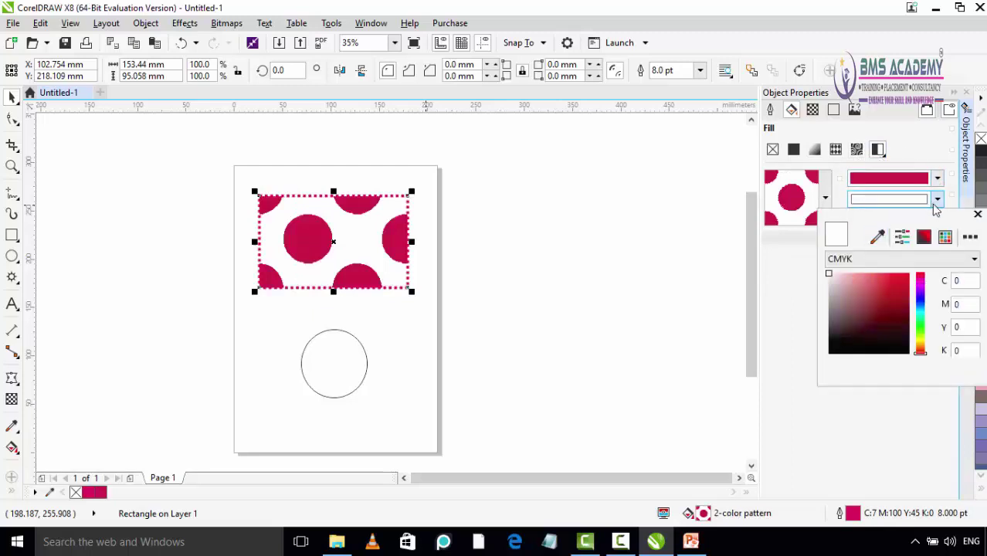
{"action": "left_click", "coordinate": [892, 290]}
{"action": "left_click_drag", "start_coordinate": [885, 290], "coordinate": [850, 309]}
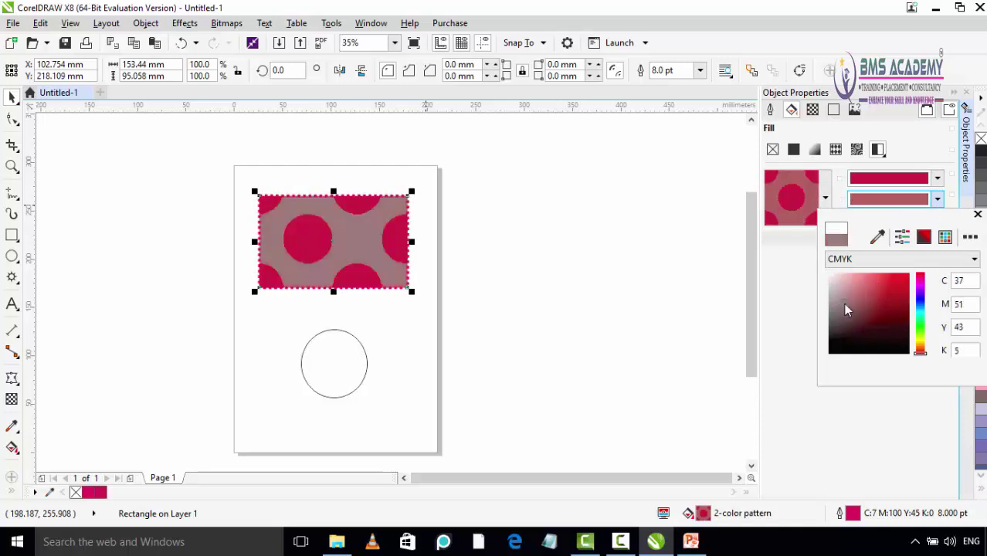
{"action": "left_click", "coordinate": [912, 132]}
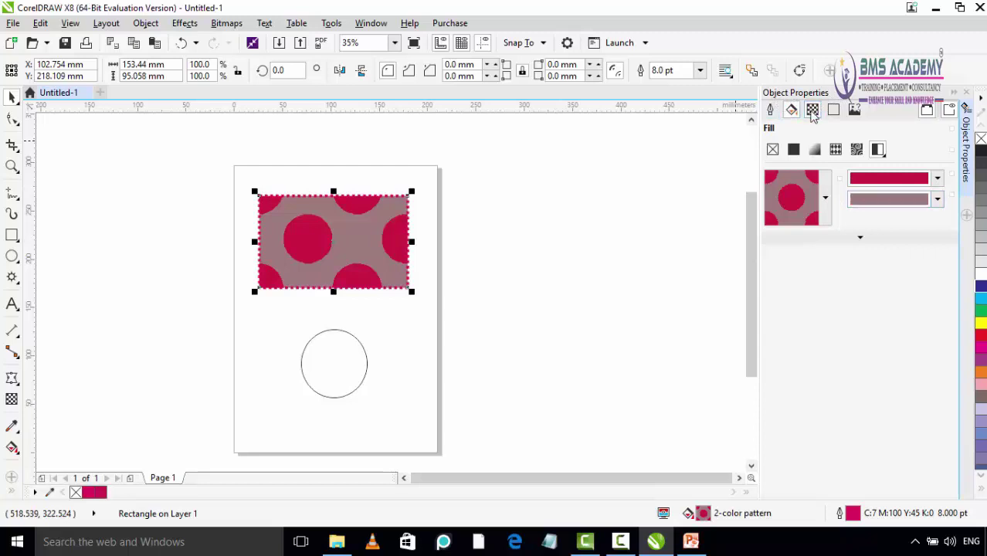
{"action": "left_click", "coordinate": [813, 109]}
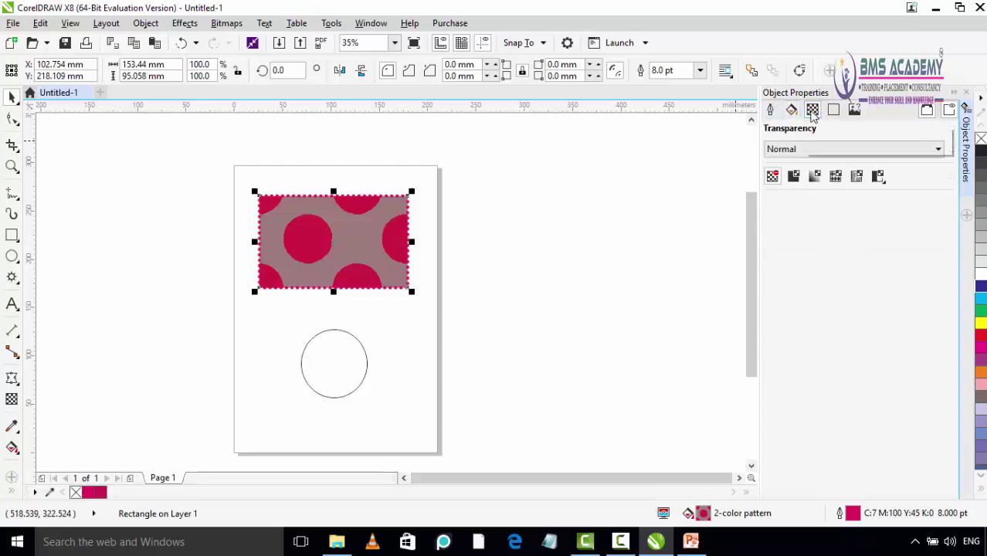
Keep the rectangle's transparency merge mode at Normal and show its corner size fields
{"action": "left_click", "coordinate": [825, 154]}
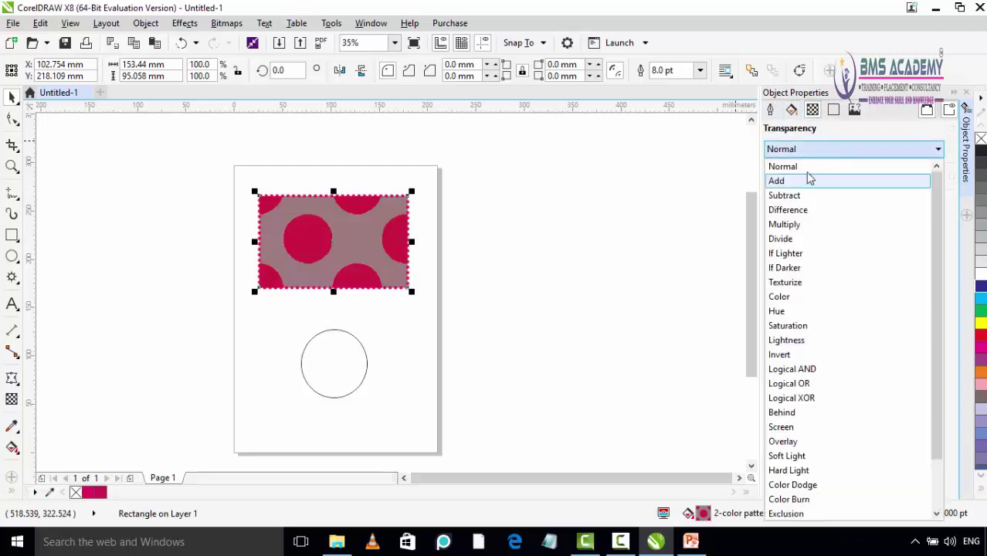
{"action": "left_click", "coordinate": [810, 179]}
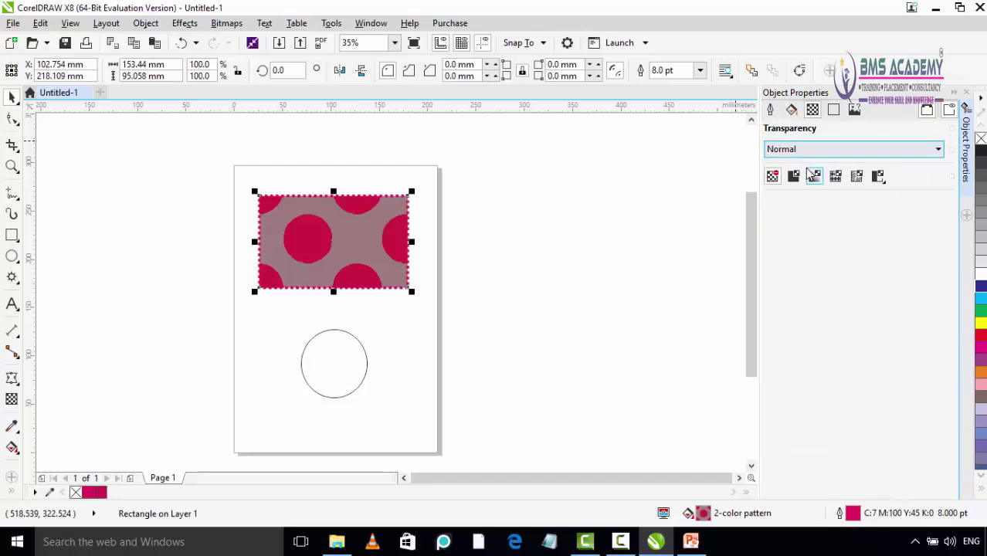
{"action": "left_click", "coordinate": [834, 111]}
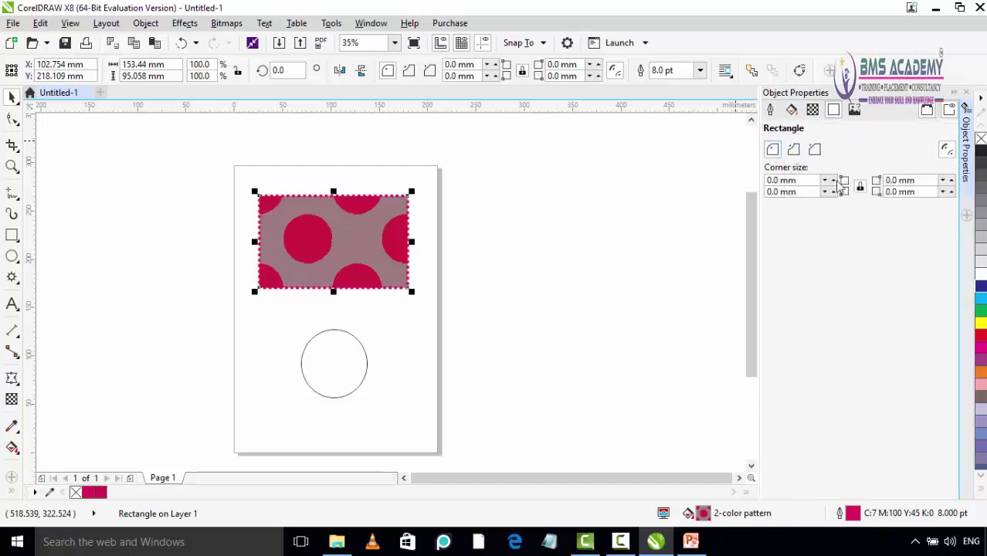
Raise the rectangle's corner size to 2.5 mm and zoom in to inspect the rounding
{"action": "left_click", "coordinate": [832, 180]}
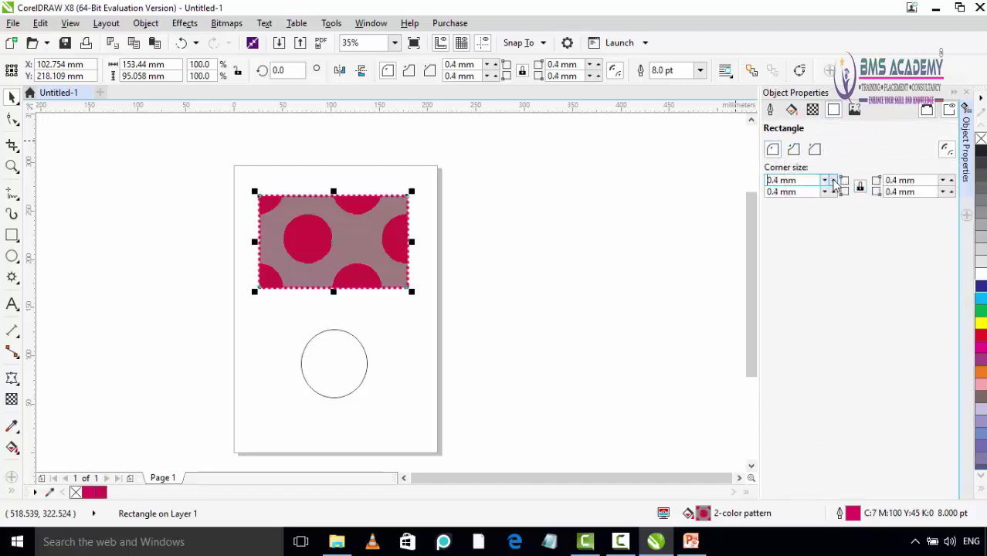
{"action": "left_click", "coordinate": [833, 180]}
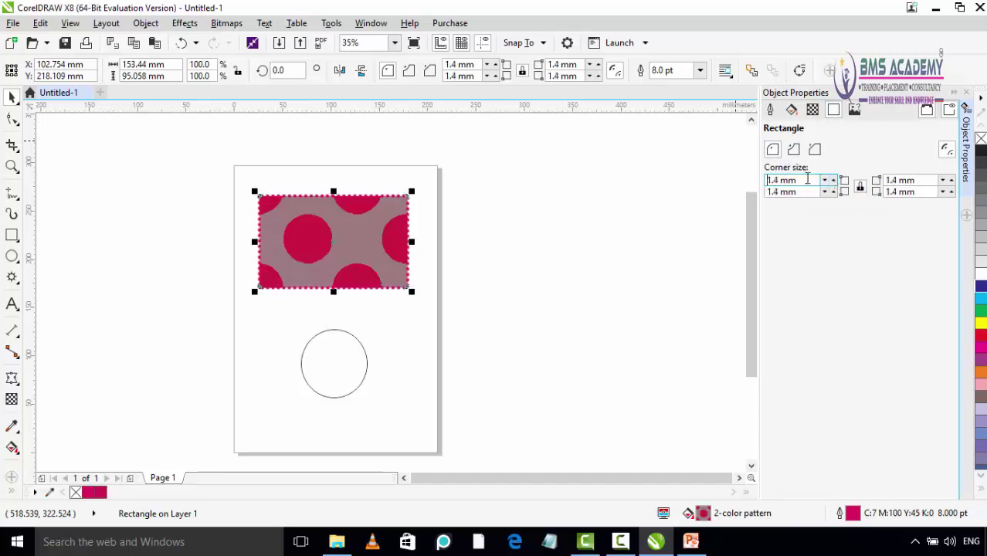
{"action": "left_click", "coordinate": [833, 180]}
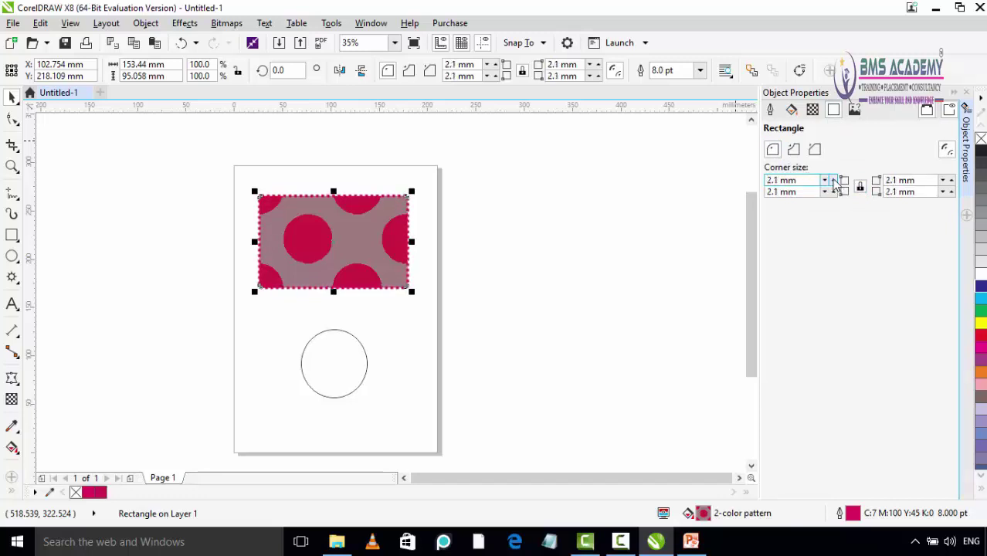
{"action": "scroll", "coordinate": [342, 209], "scroll_direction": "up", "scroll_amount": 4}
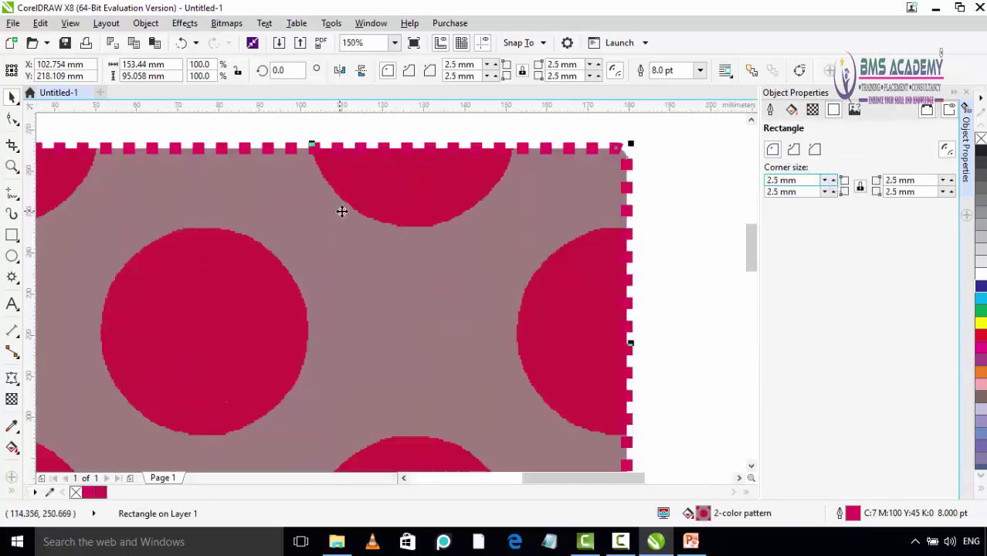
{"action": "left_click", "coordinate": [641, 162]}
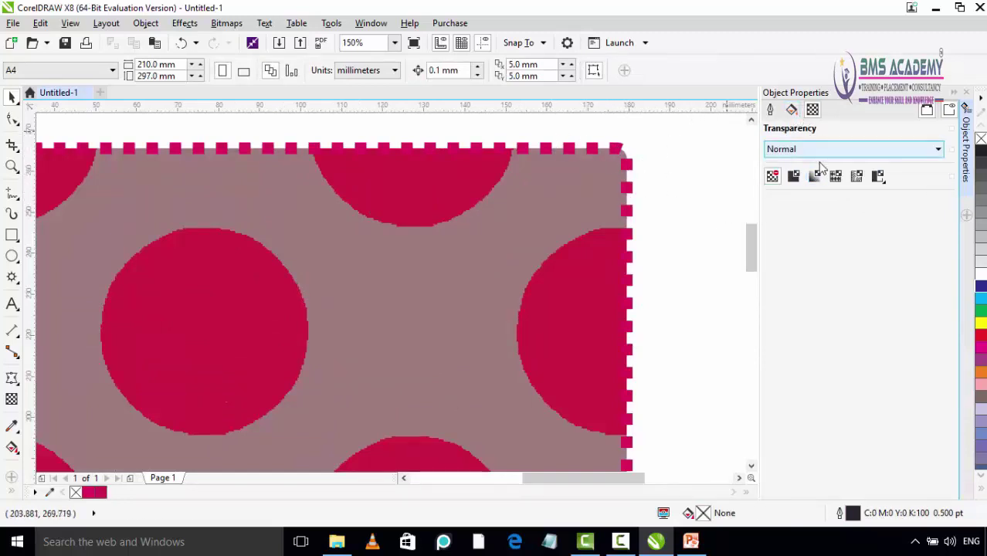
Reselect the rectangle and review its corner, summary and outline settings
{"action": "left_click", "coordinate": [599, 234]}
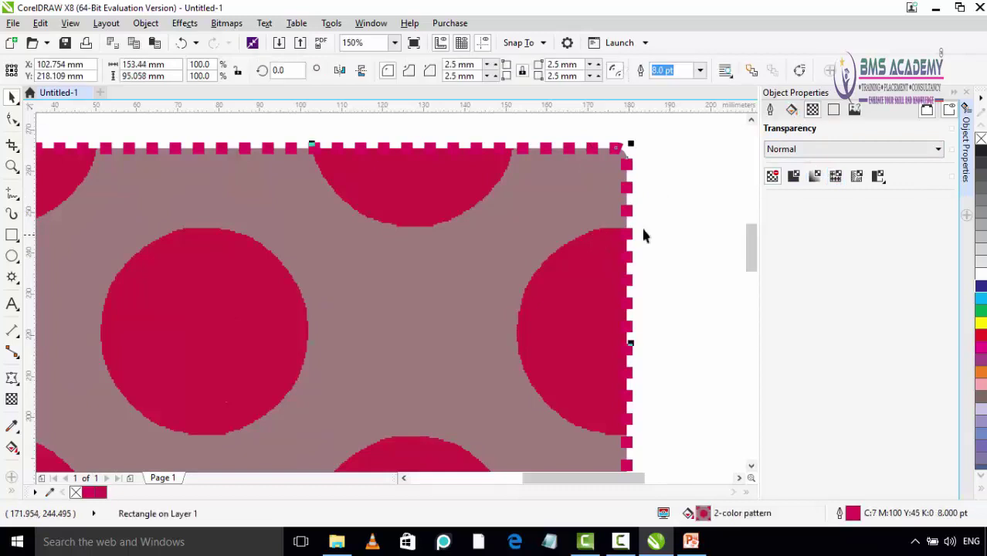
{"action": "left_click", "coordinate": [834, 112]}
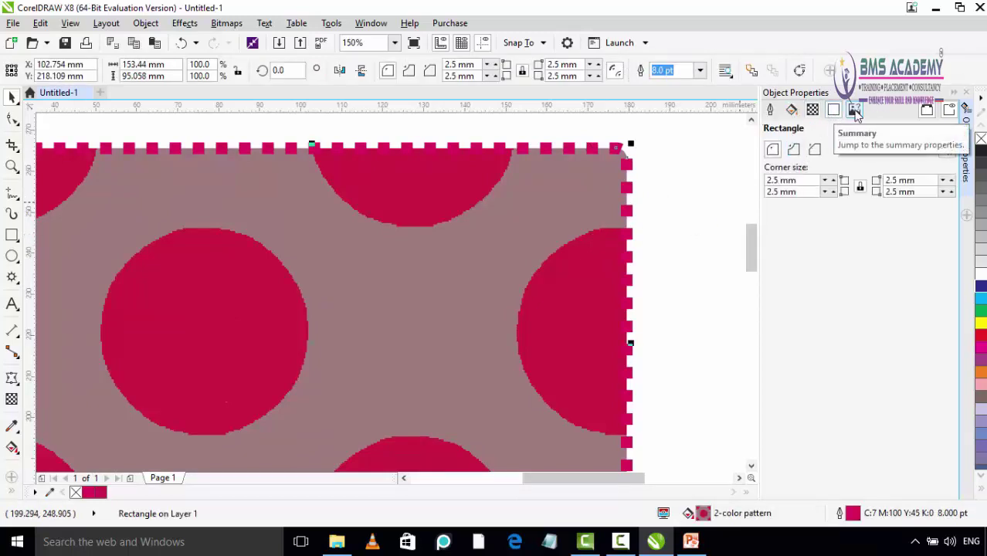
{"action": "left_click", "coordinate": [856, 112]}
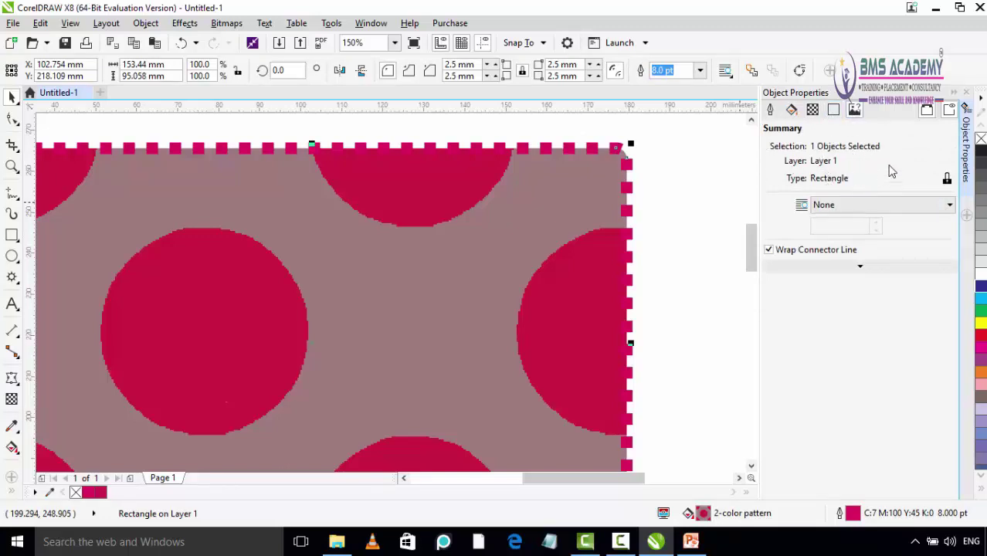
{"action": "left_click", "coordinate": [770, 111]}
{"action": "scroll", "coordinate": [558, 280], "scroll_direction": "down", "scroll_amount": 3}
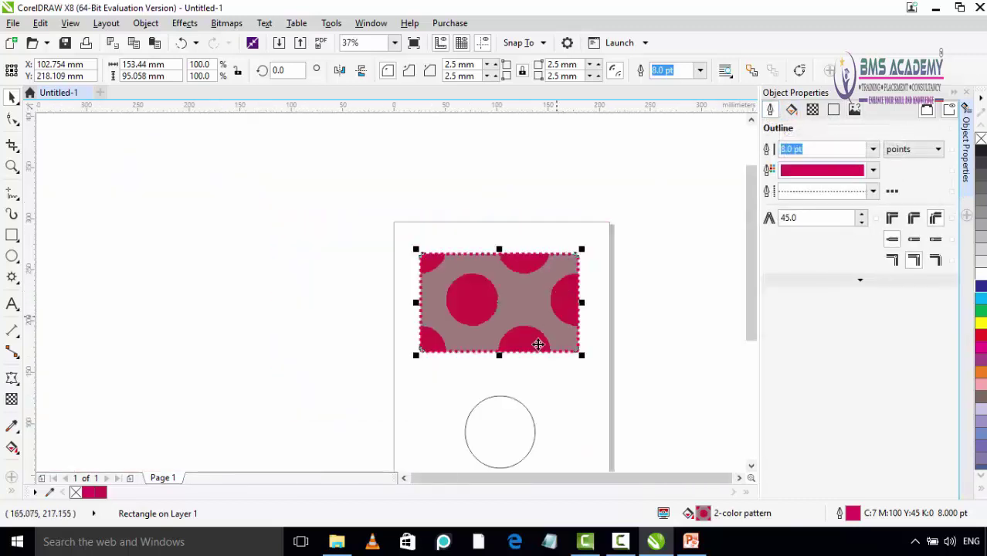
Select the circle and set its outline width to 8.0 pt
{"action": "left_click", "coordinate": [533, 423]}
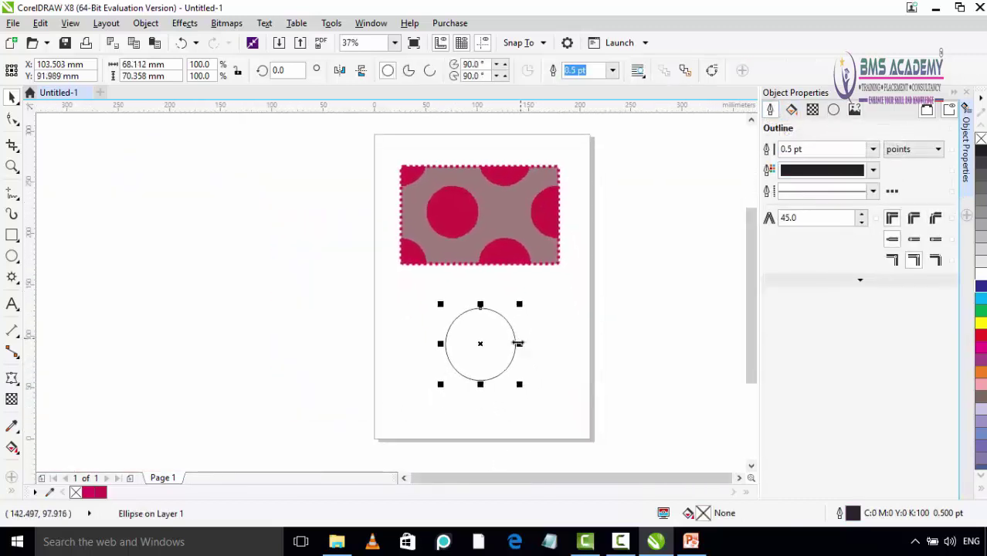
{"action": "scroll", "coordinate": [488, 352], "scroll_direction": "up", "scroll_amount": 2}
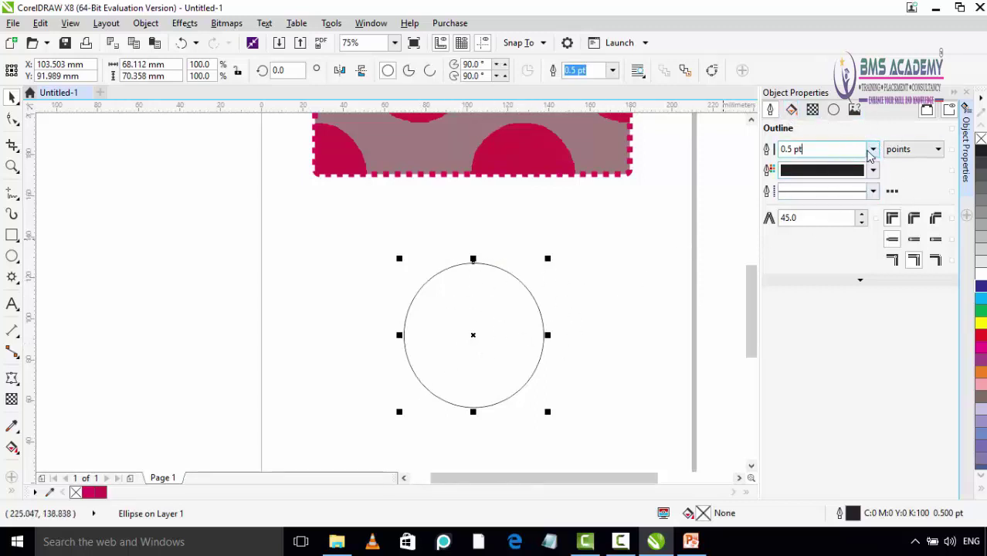
{"action": "left_click", "coordinate": [872, 151]}
{"action": "left_click", "coordinate": [807, 261]}
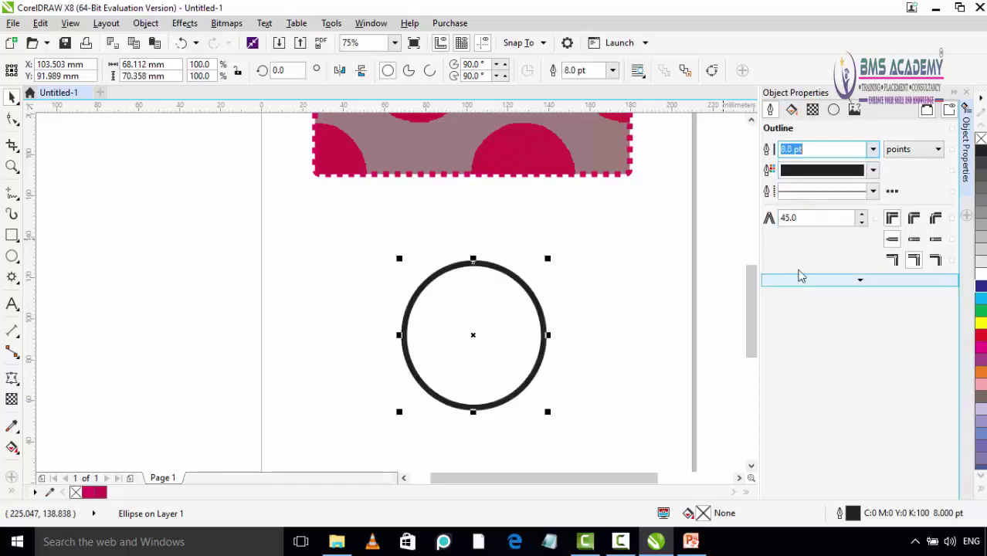
{"action": "left_click", "coordinate": [873, 150]}
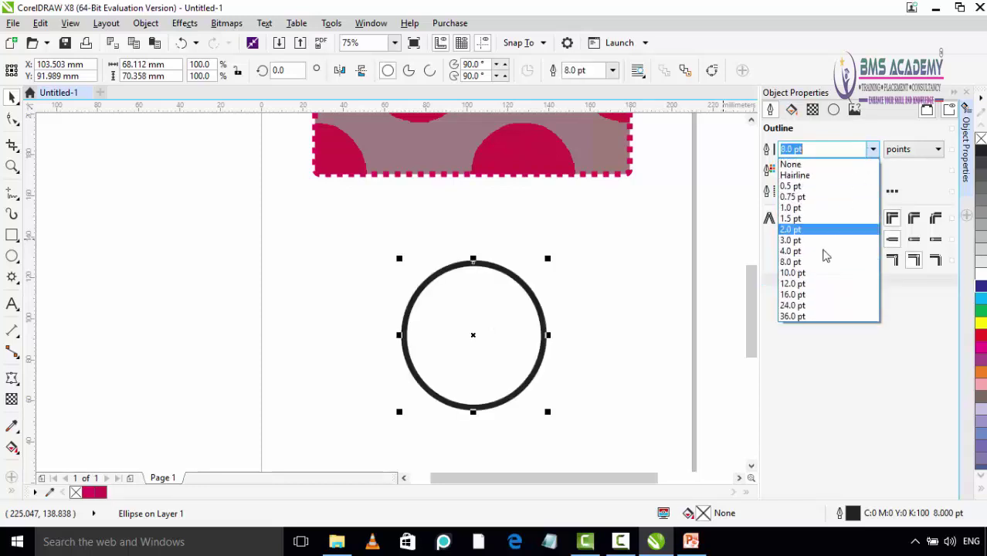
{"action": "left_click", "coordinate": [820, 261]}
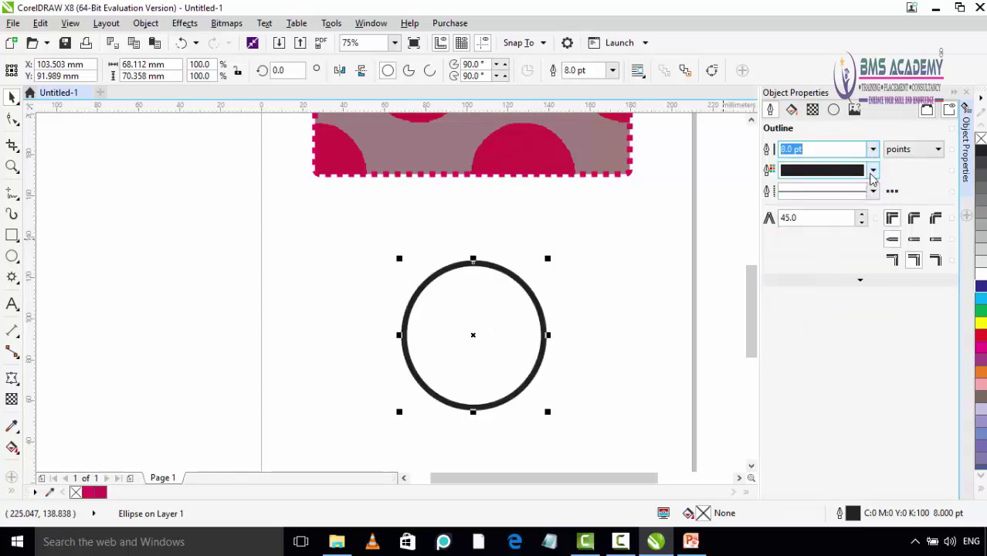
Make the circle's outline crimson (C10 M100 Y69 K2) with a dashed line style
{"action": "left_click", "coordinate": [873, 171]}
{"action": "left_click", "coordinate": [885, 264]}
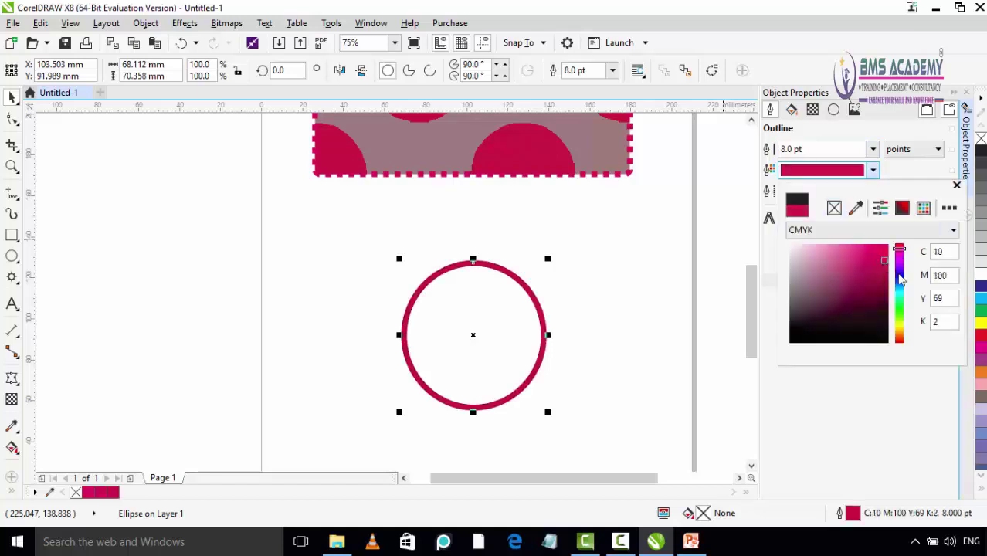
{"action": "left_click", "coordinate": [890, 181]}
{"action": "left_click", "coordinate": [873, 194]}
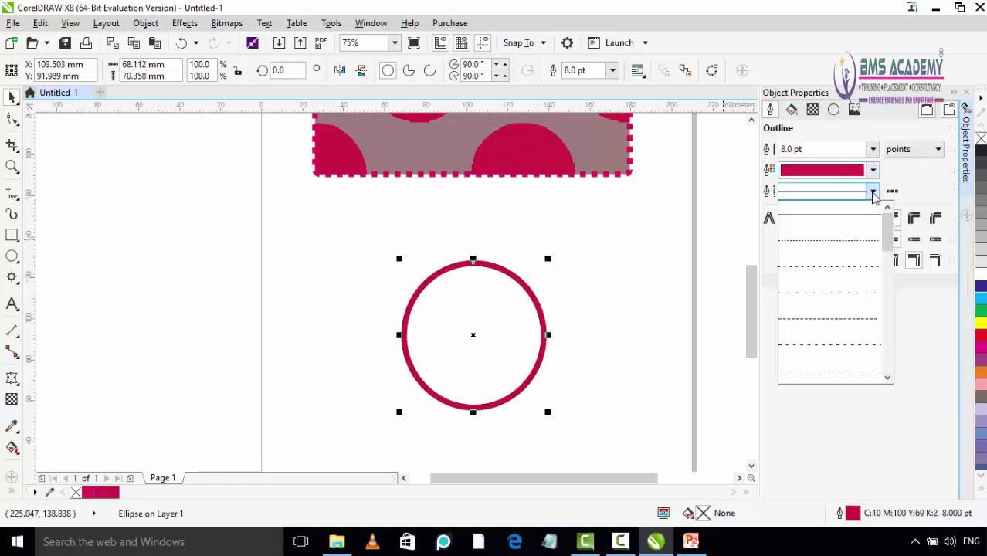
{"action": "left_click", "coordinate": [844, 319]}
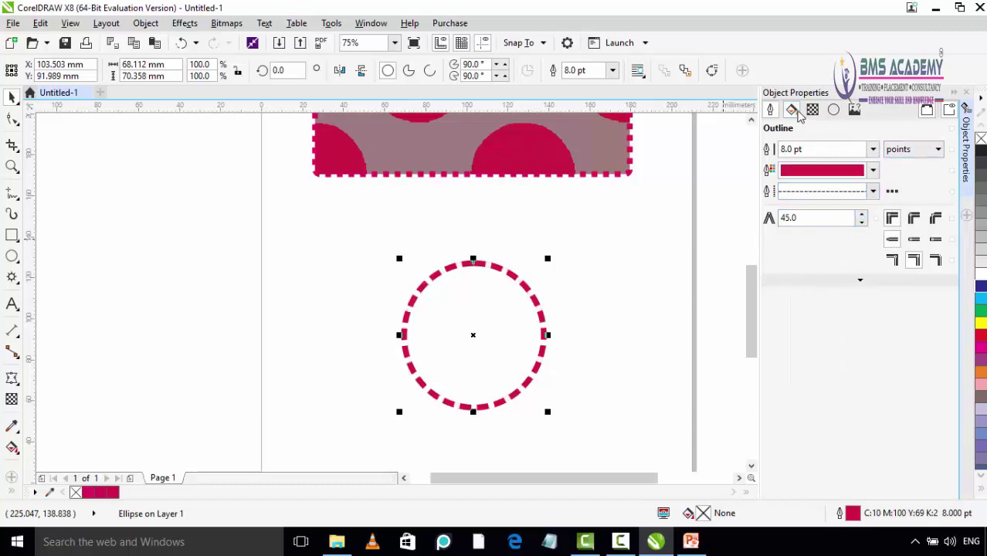
{"action": "left_click", "coordinate": [792, 109]}
Try fountain and Retro Circles fills on the circle, settle on Grey Brick bitmap, zoom to 37%
{"action": "left_click", "coordinate": [815, 149]}
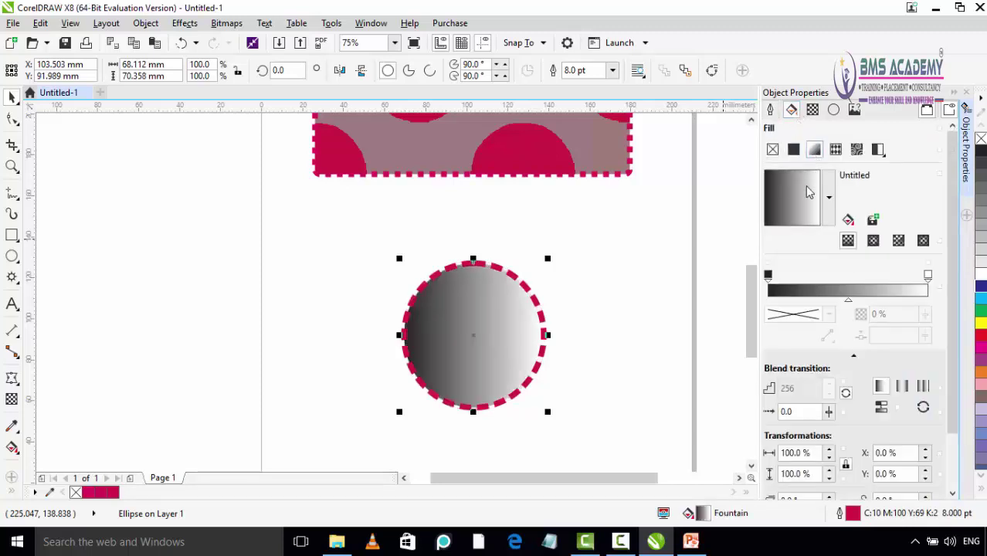
{"action": "left_click", "coordinate": [829, 198]}
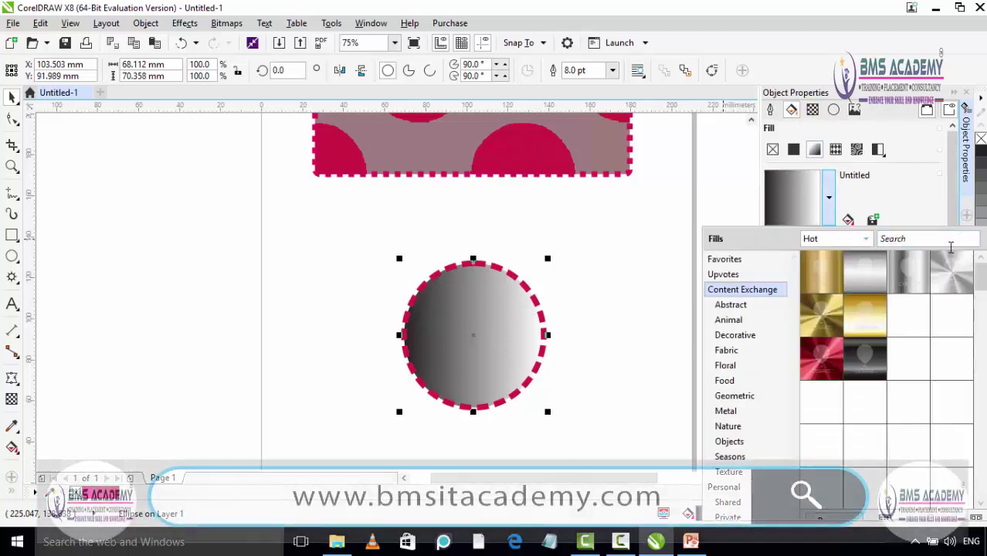
{"action": "left_click", "coordinate": [836, 149]}
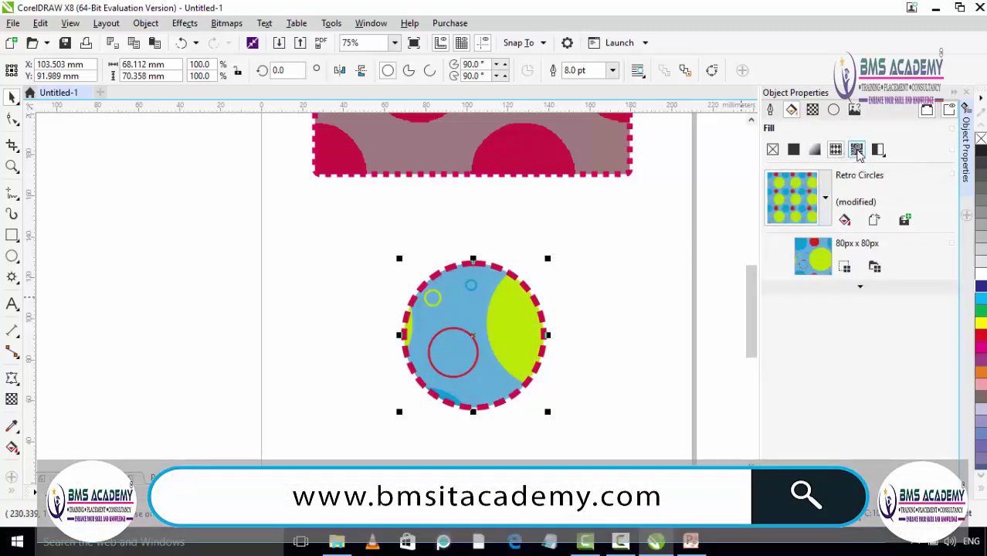
{"action": "left_click", "coordinate": [857, 150]}
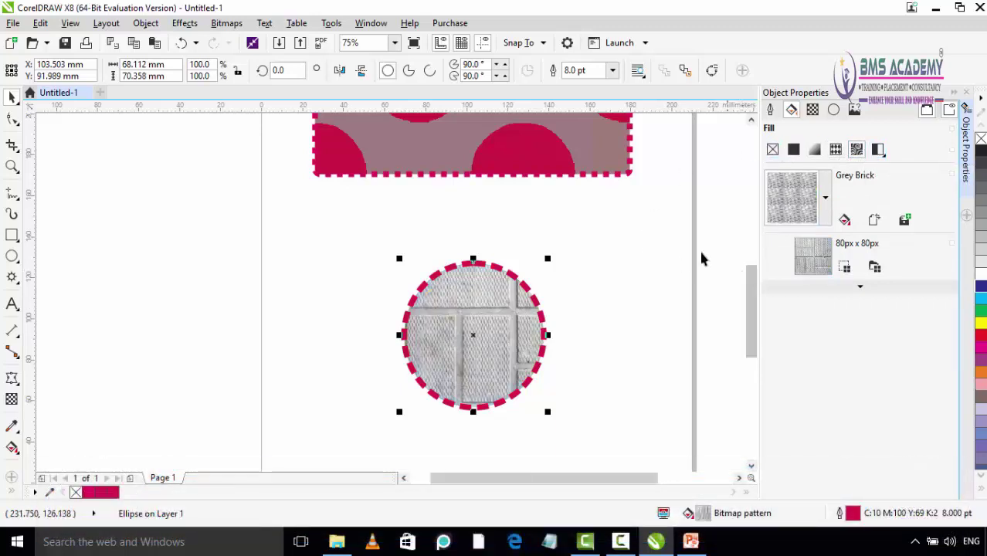
{"action": "scroll", "coordinate": [590, 178], "scroll_direction": "down", "scroll_amount": 1}
{"action": "left_click_drag", "start_coordinate": [665, 151], "coordinate": [606, 191]}
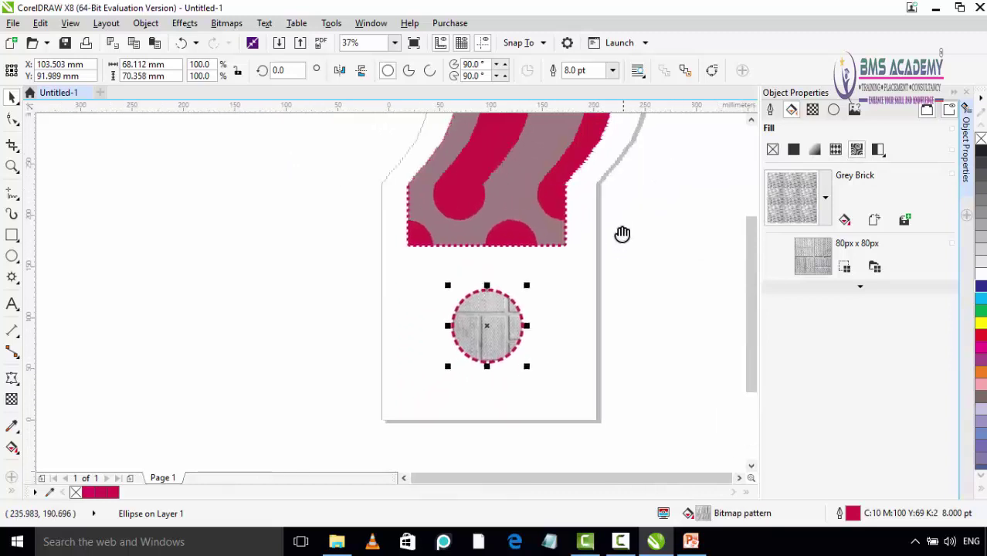
{"action": "left_click", "coordinate": [651, 300]}
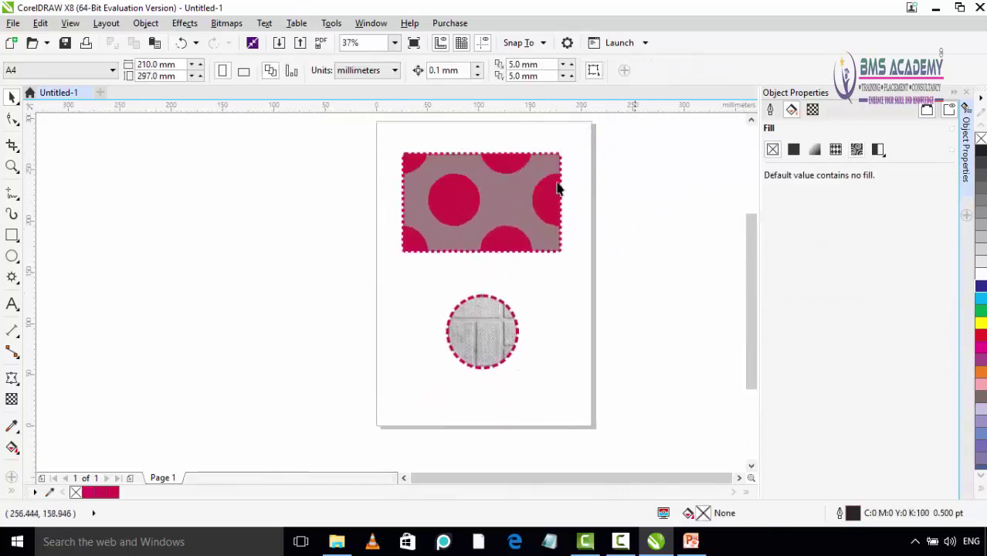